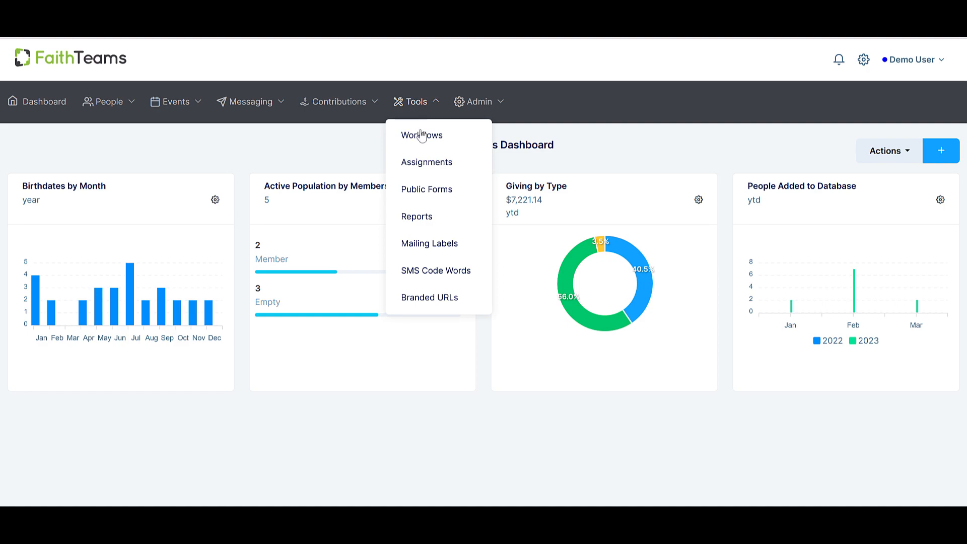
Open the Workflows list and look at the form for adding a workflow, closing it without saving.
left_click(422, 135)
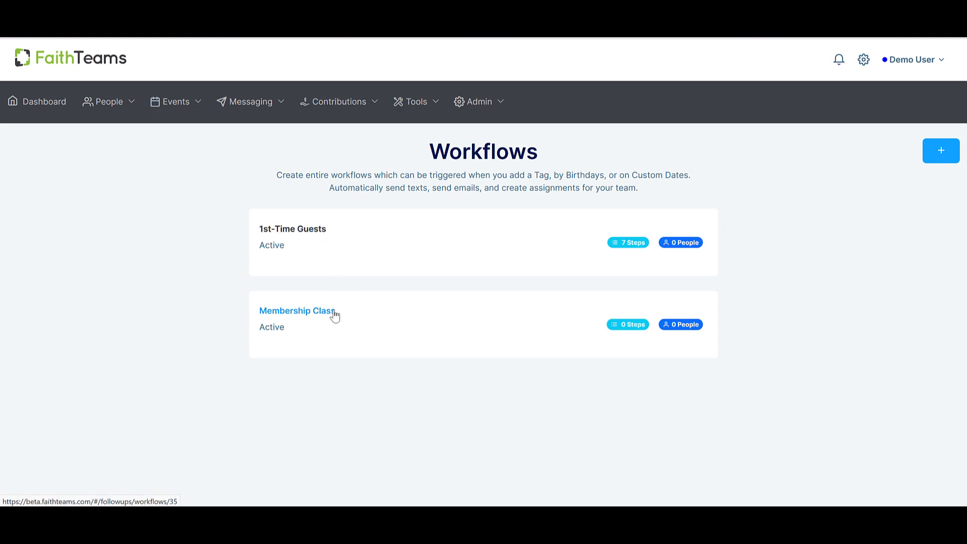
left_click(939, 157)
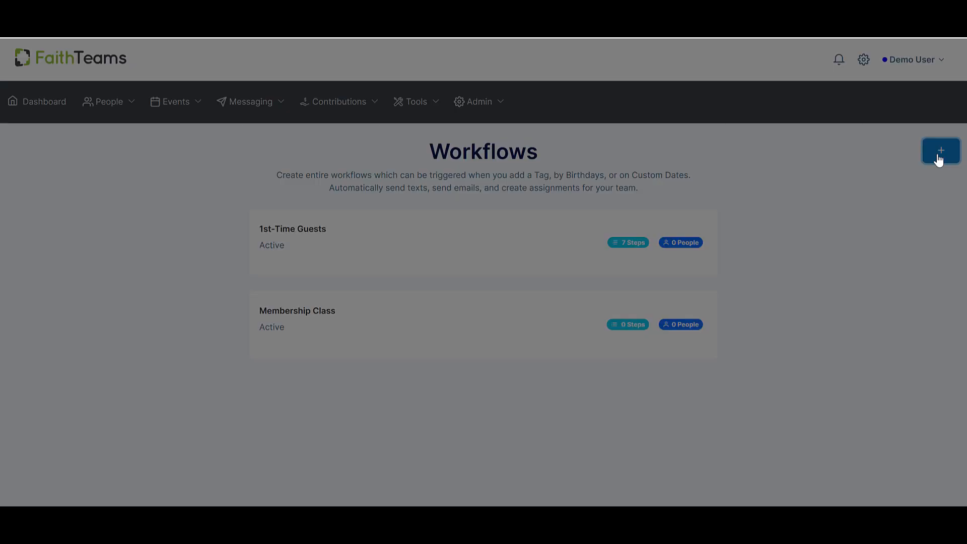
left_click(446, 135)
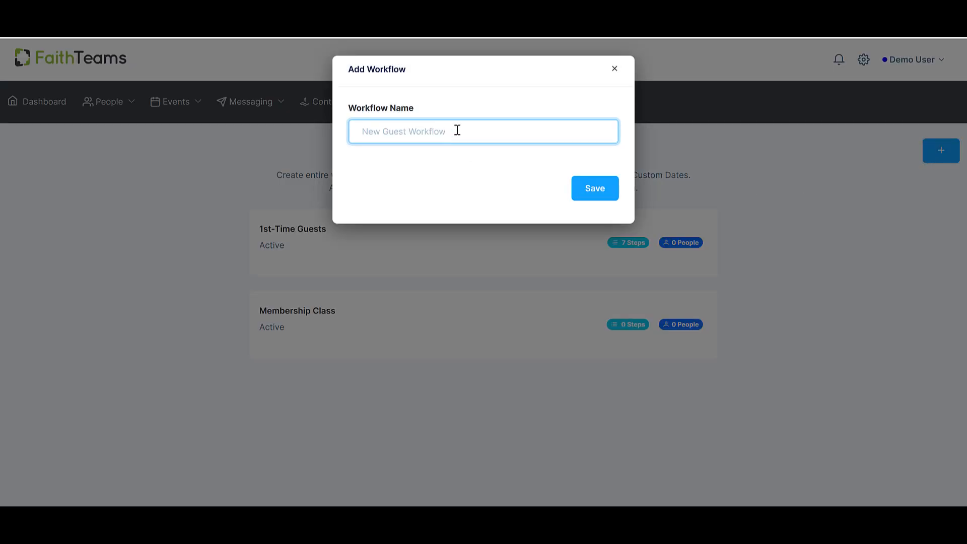
left_click(614, 69)
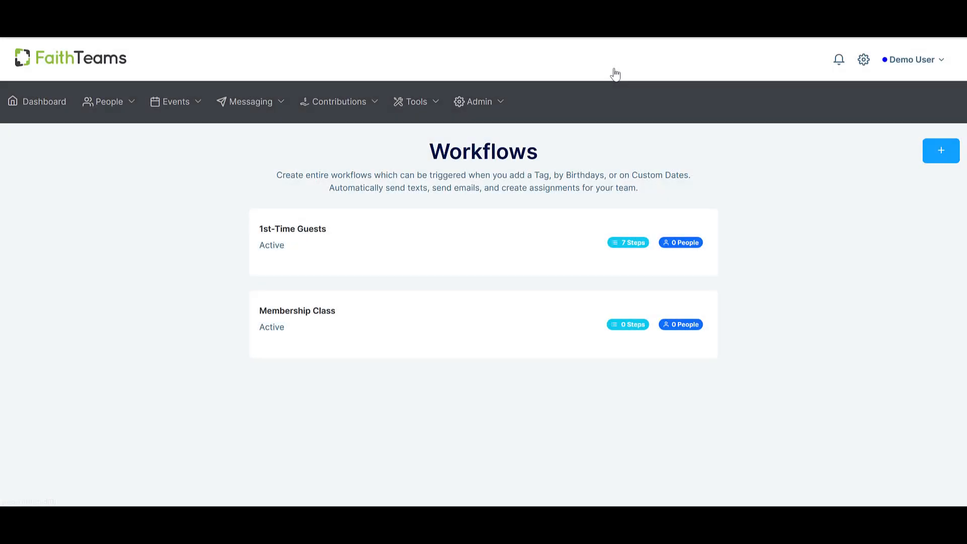
Open the 1st-Time Guests workflow and look over its Triggers and Steps sections.
left_click(322, 233)
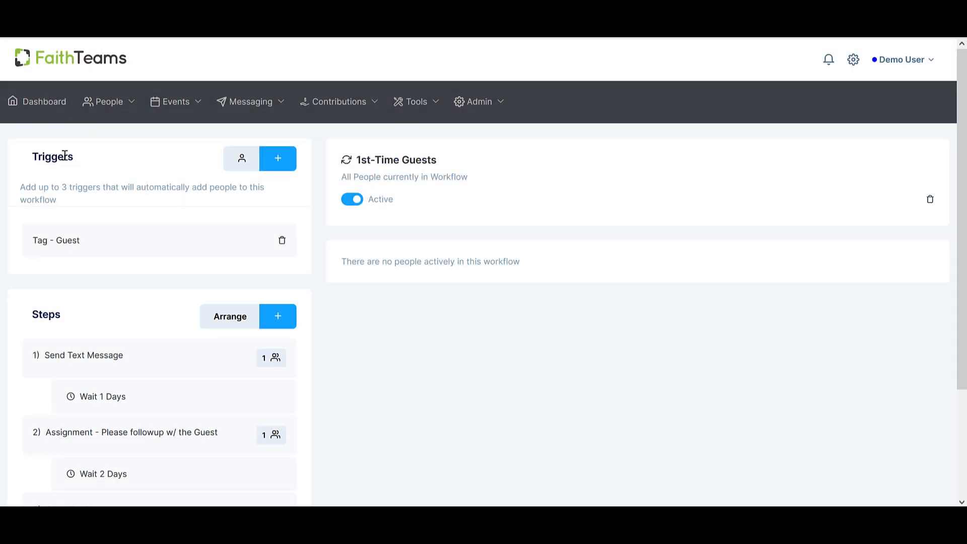
double_click(65, 156)
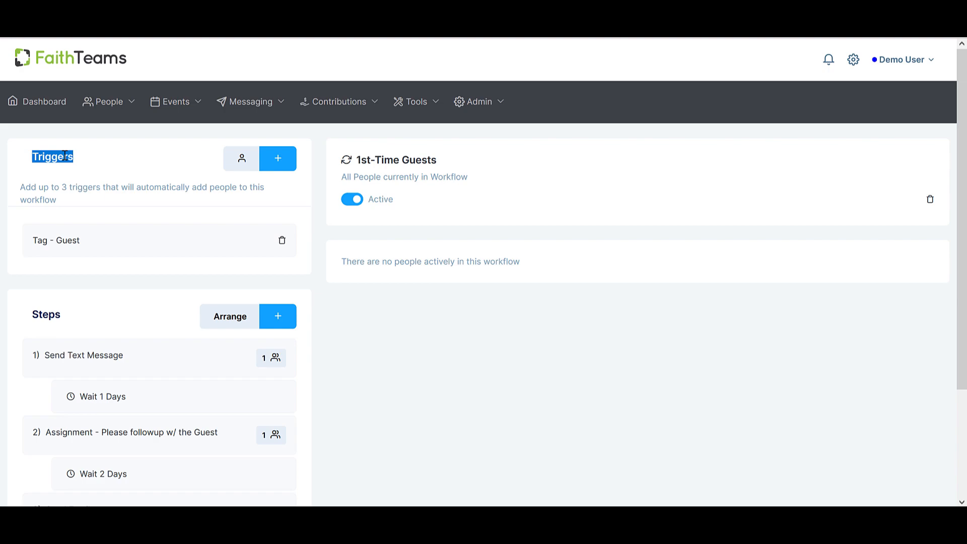
double_click(52, 314)
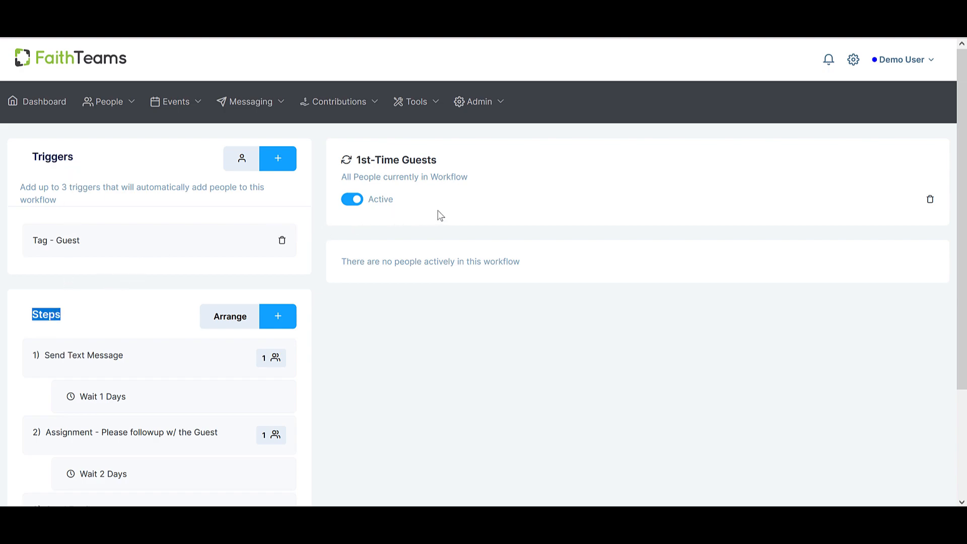
left_click(453, 355)
Switch the 1st-Time Guests workflow to inactive and back to active.
left_click(354, 201)
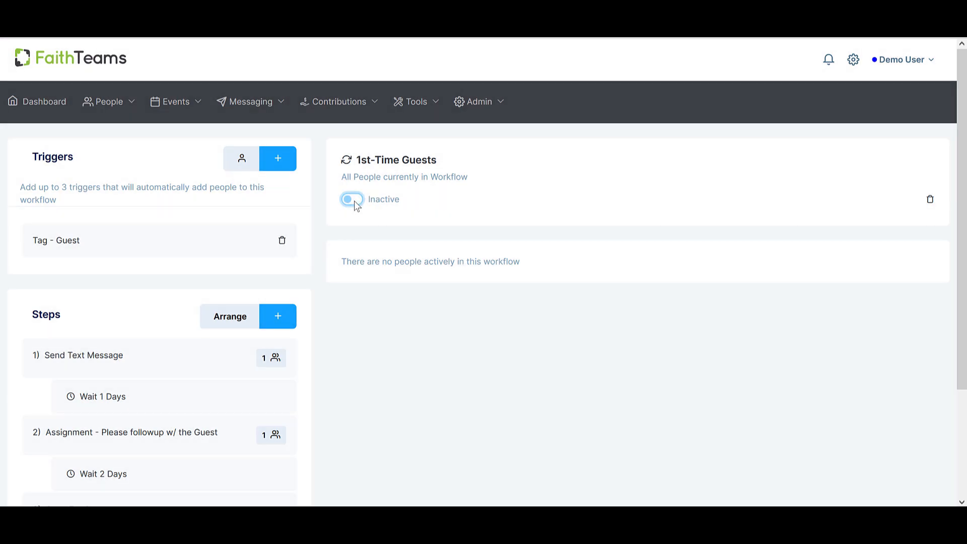
left_click(355, 200)
Examine the description of the Triggers section and the existing Guest tag trigger.
double_click(57, 156)
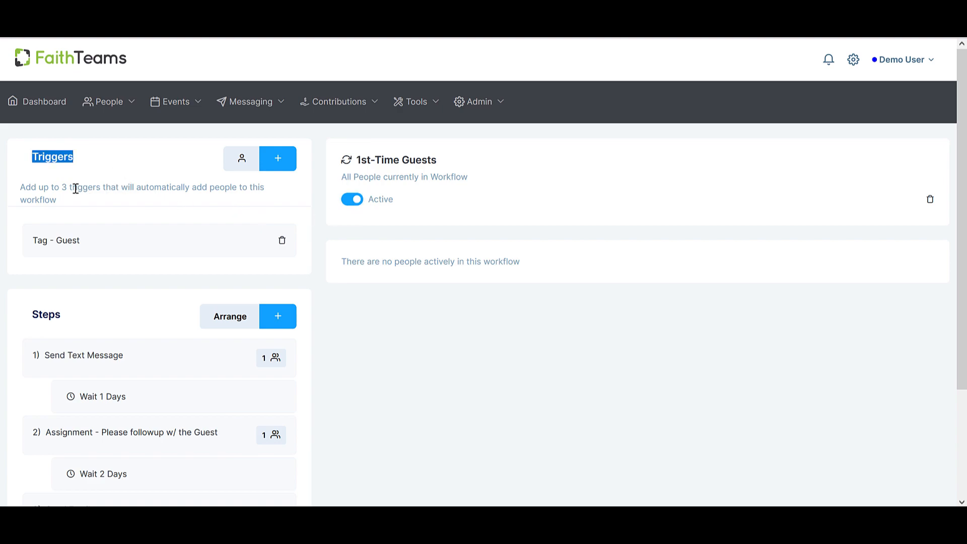
left_click_drag(20, 190, 76, 206)
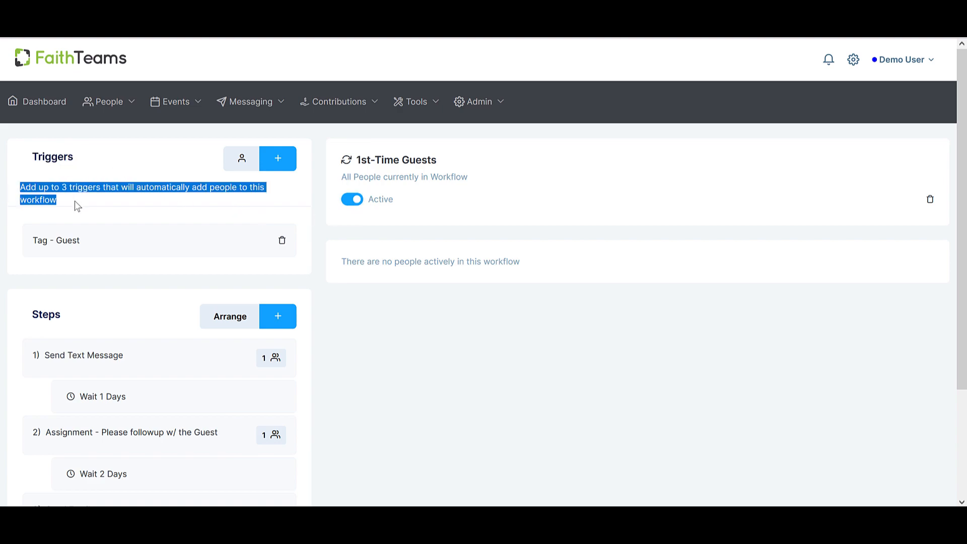
left_click(75, 201)
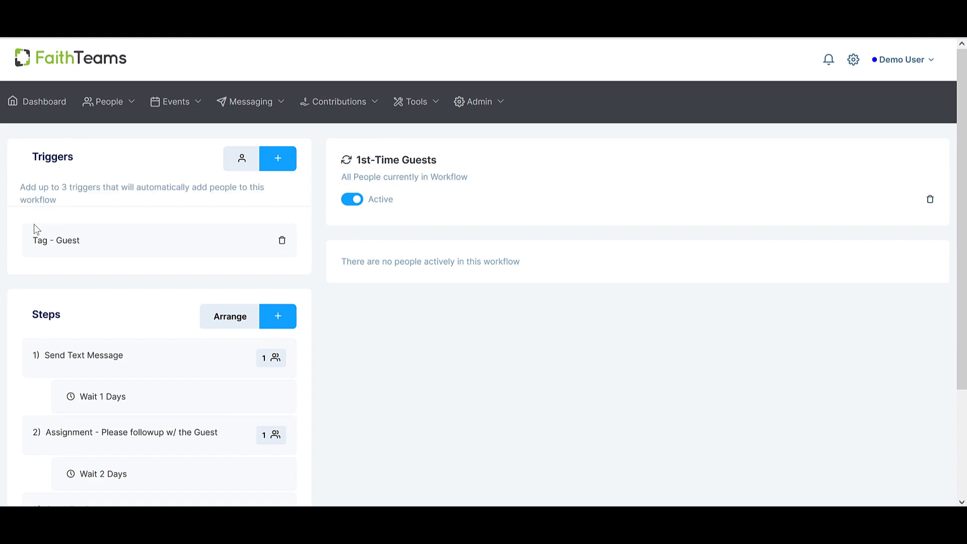
left_click_drag(32, 241, 83, 241)
Review the available trigger types and the form for manually adding a person to the workflow, without saving.
left_click(277, 170)
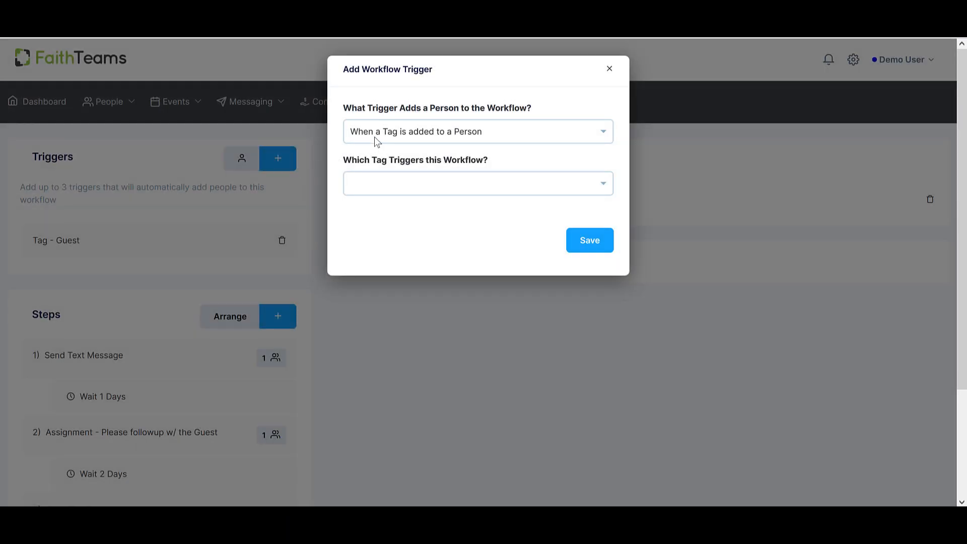
left_click(377, 137)
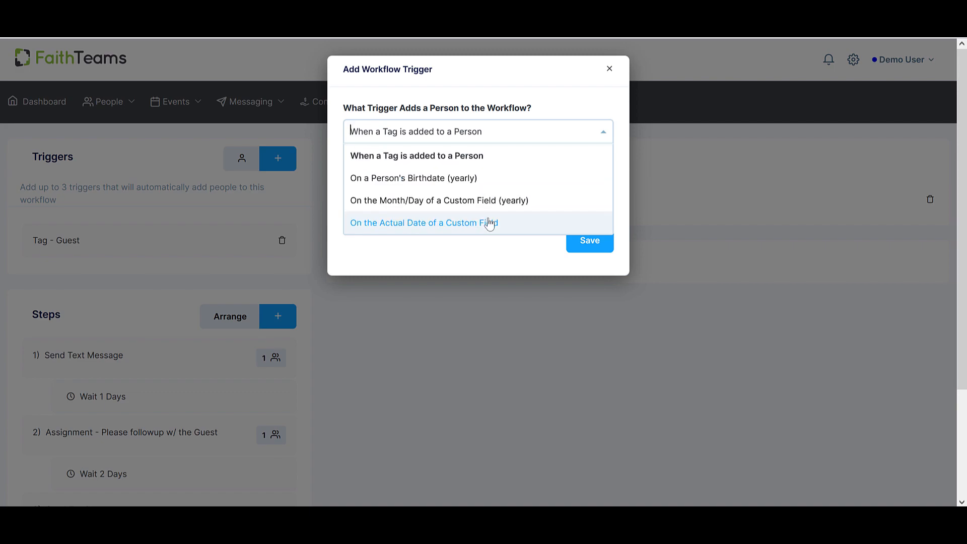
left_click(609, 70)
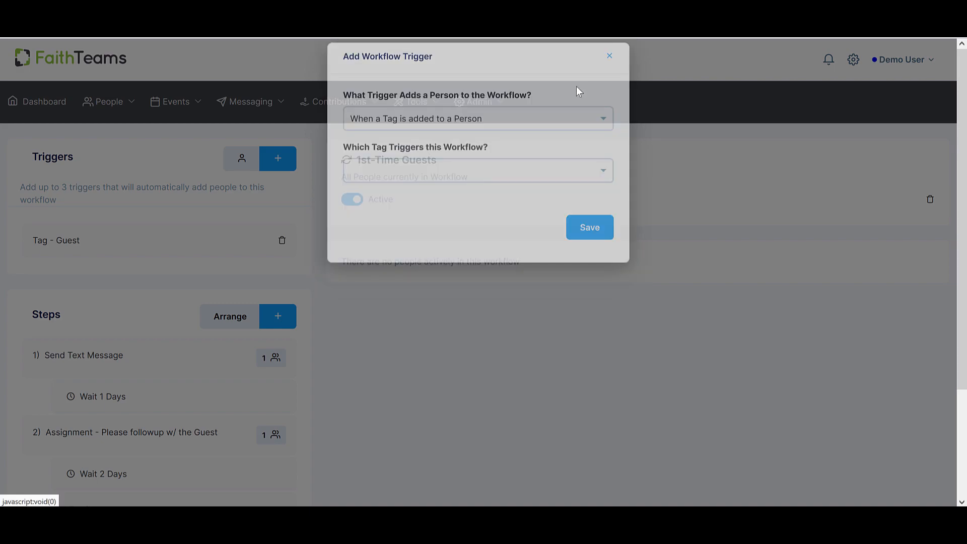
left_click(241, 169)
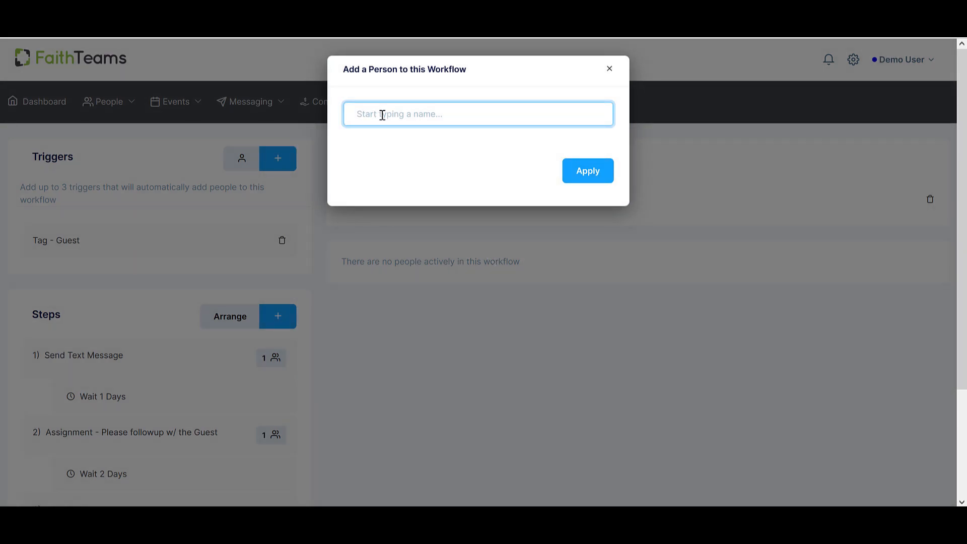
left_click(610, 69)
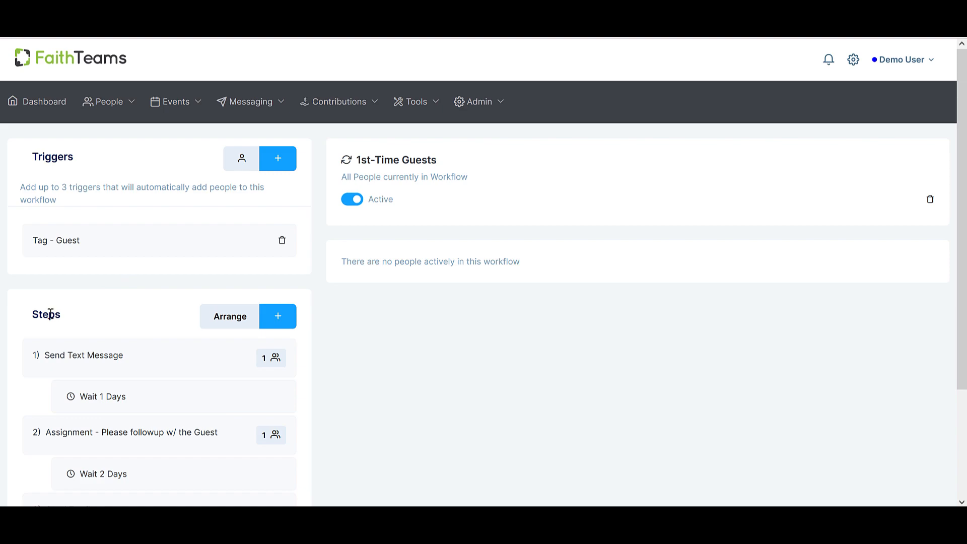
Examine the sequence of steps and wait times in the 1st-Time Guests workflow.
double_click(51, 314)
scroll(94, 331, "down", 3)
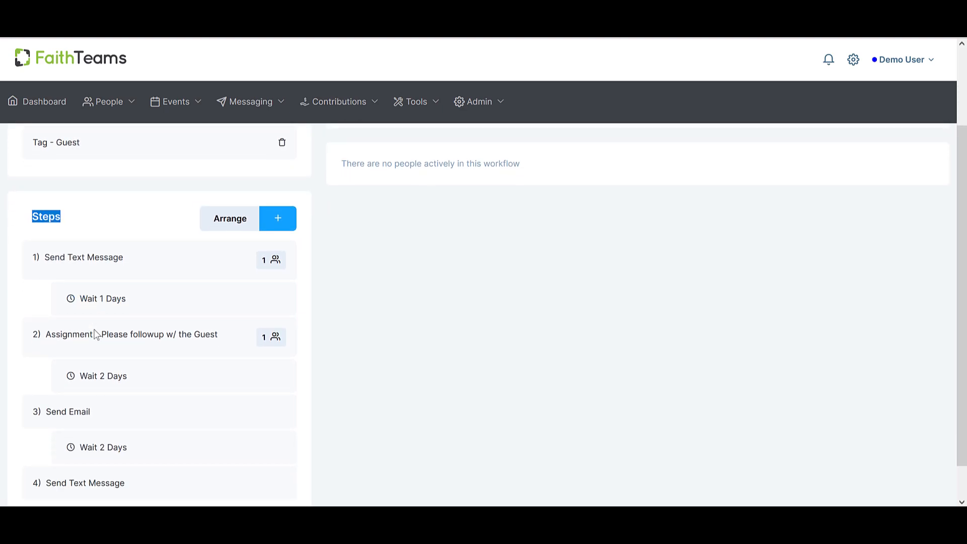
left_click(97, 237)
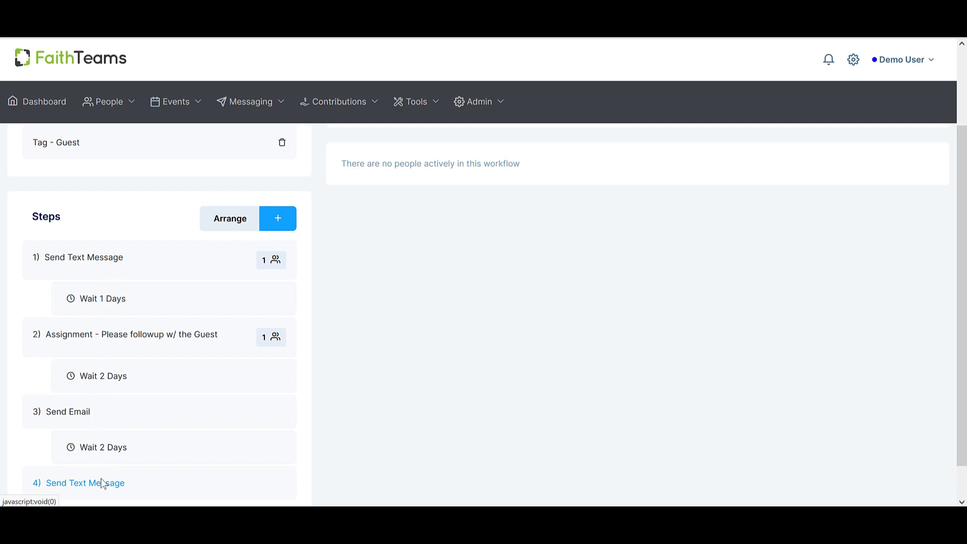
scroll(361, 388, "up", 1)
scroll(361, 388, "up", 2)
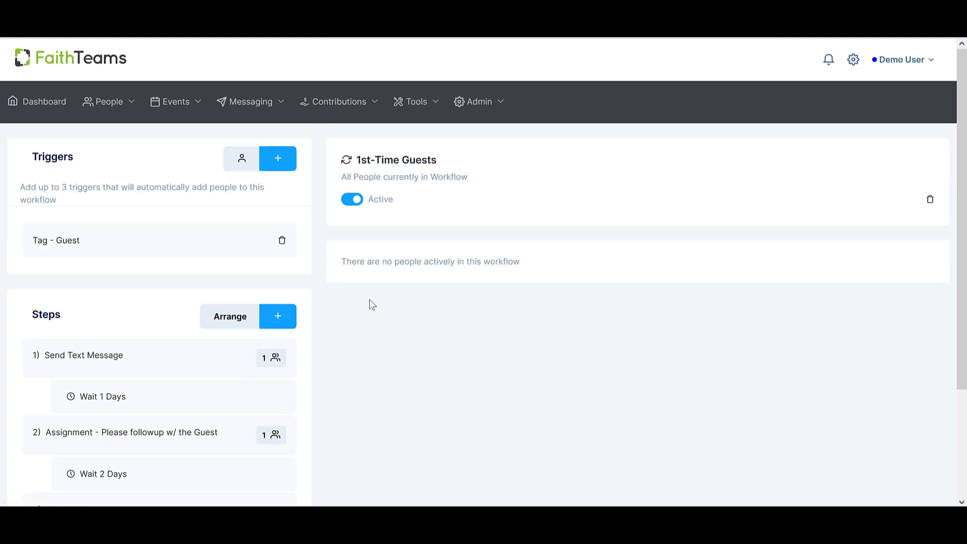
Set the 1st-Time Guests workflow to inactive and review the actions available for a new step, without adding one.
left_click(350, 201)
left_click(287, 321)
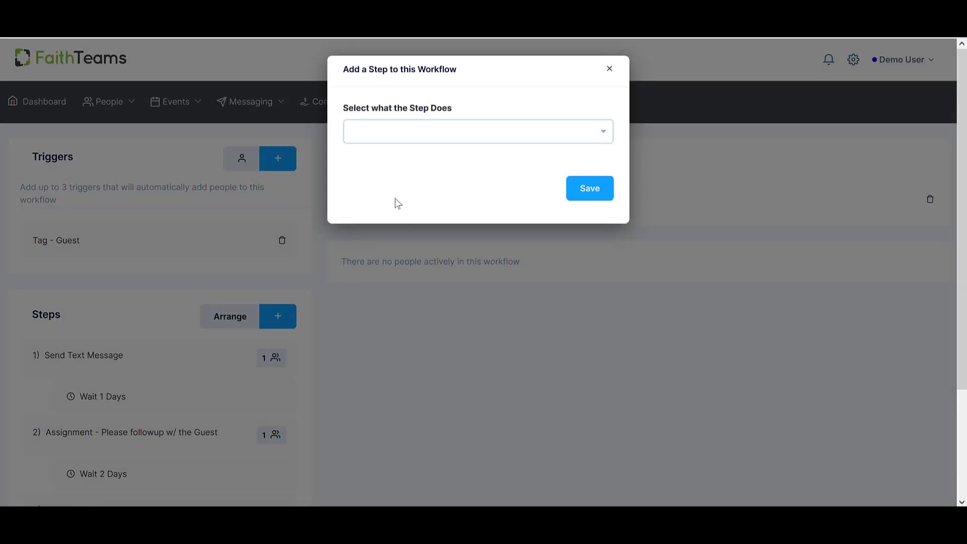
left_click(439, 135)
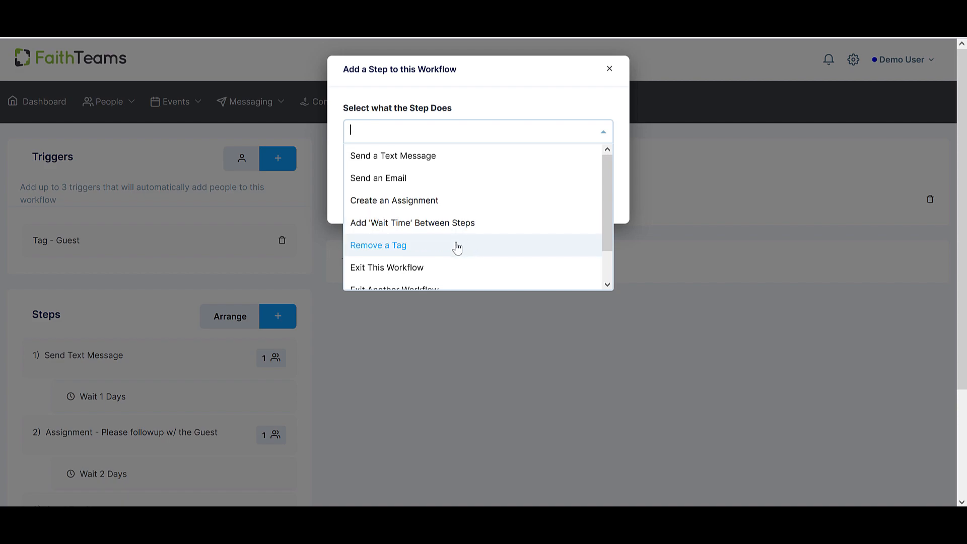
scroll(457, 247, "down", 1)
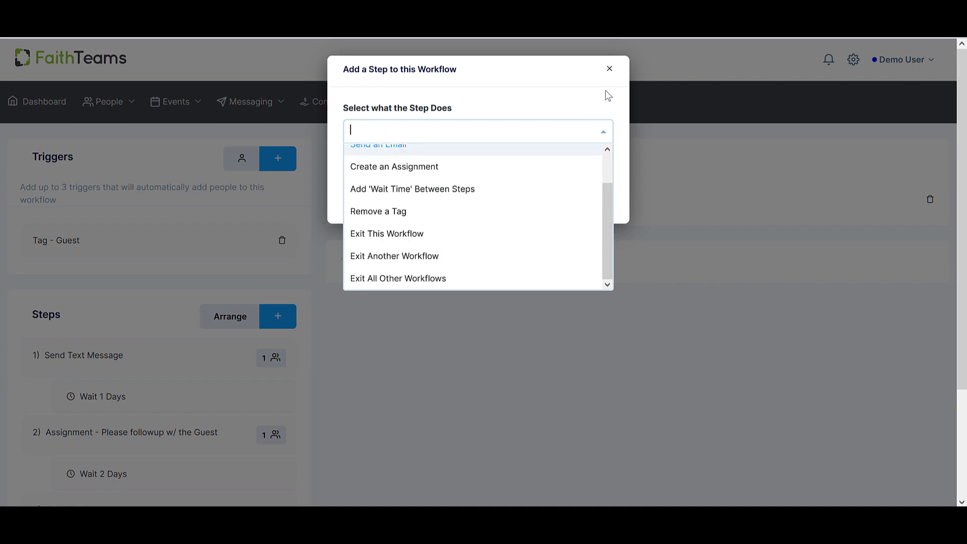
left_click(611, 69)
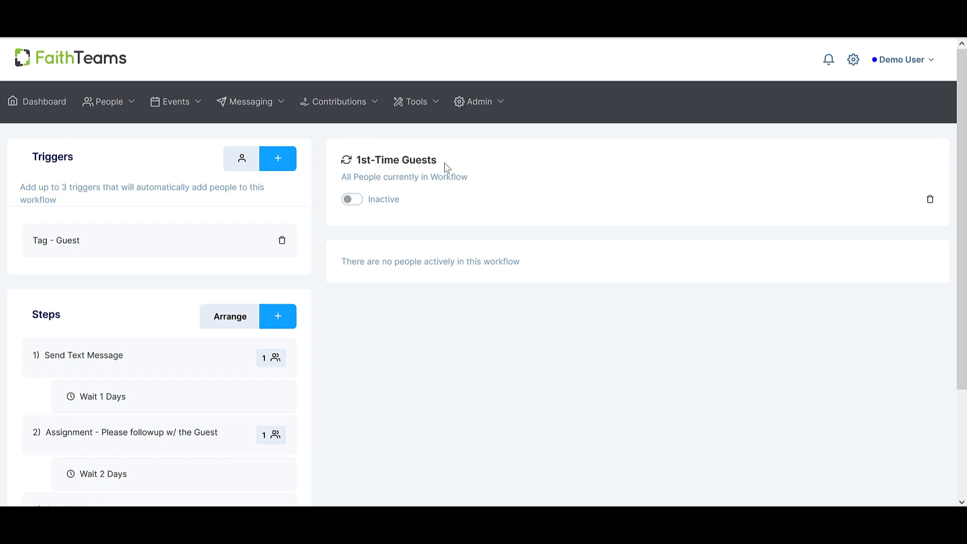
left_click_drag(442, 160, 356, 168)
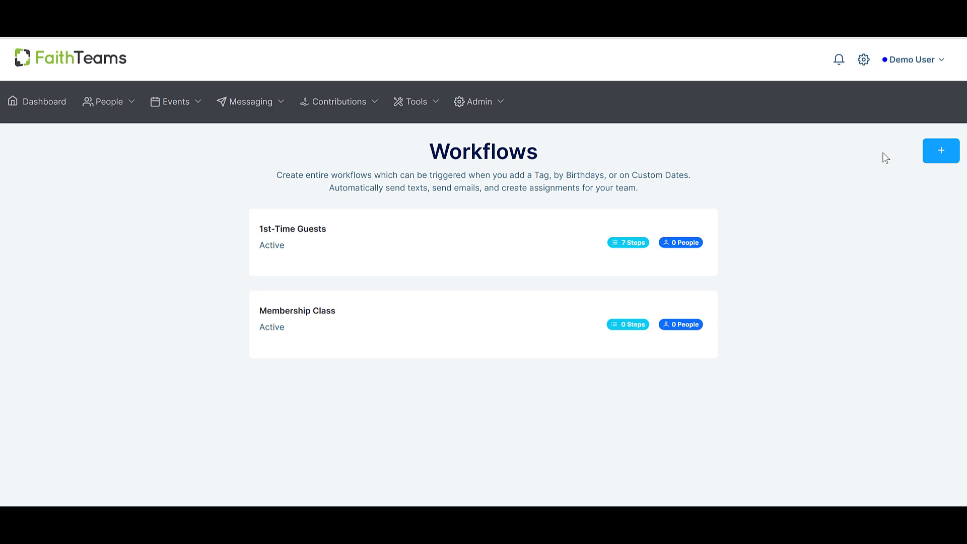
Create a new workflow named "2nd Time Guests".
left_click(940, 152)
left_click(492, 134)
type("2nd Time Gue")
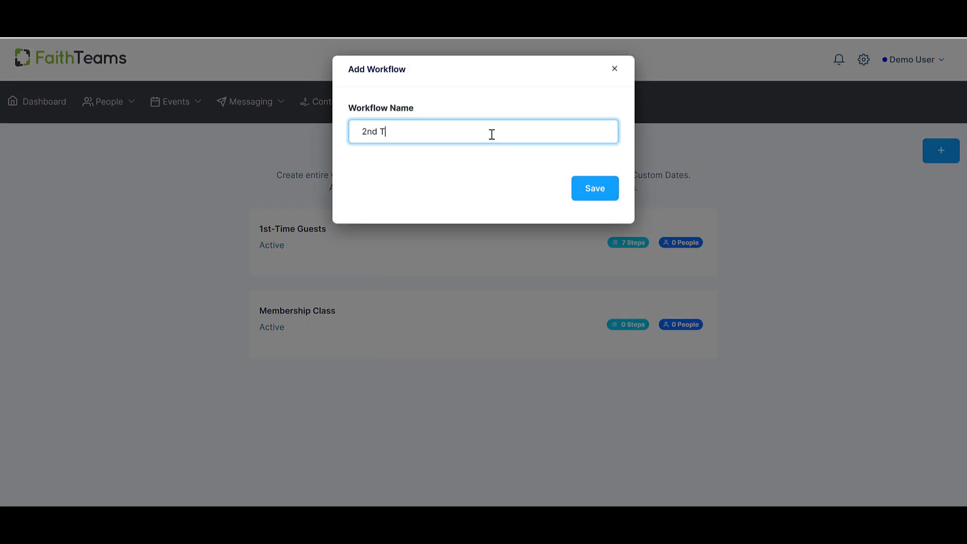
type("sts")
left_click(595, 188)
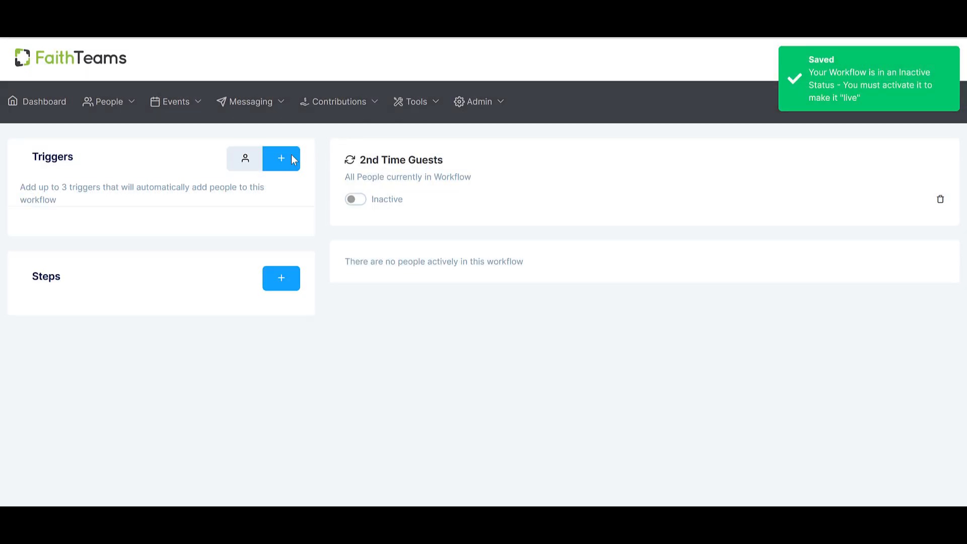
Add a trigger that starts the workflow when the 2nd-Time Guest tag is added to a person.
left_click(293, 159)
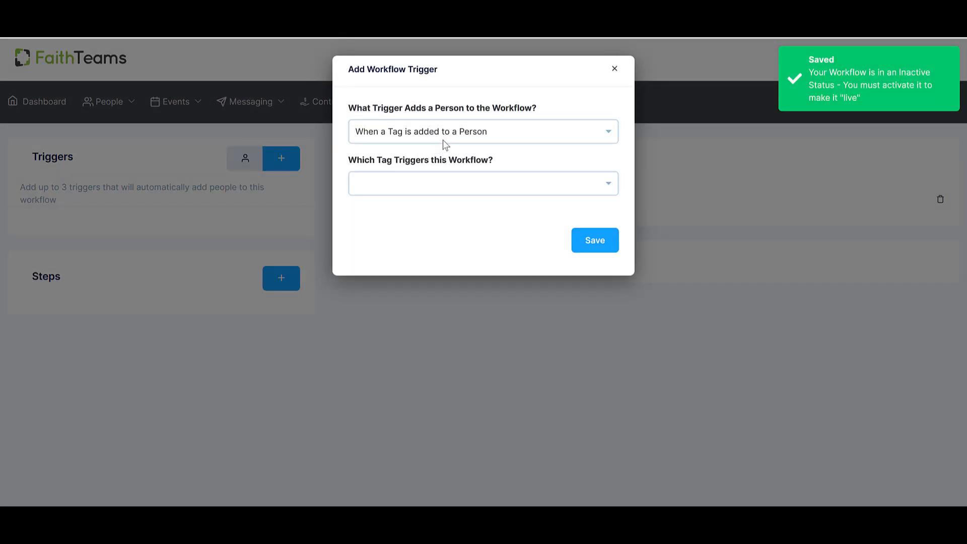
left_click(451, 139)
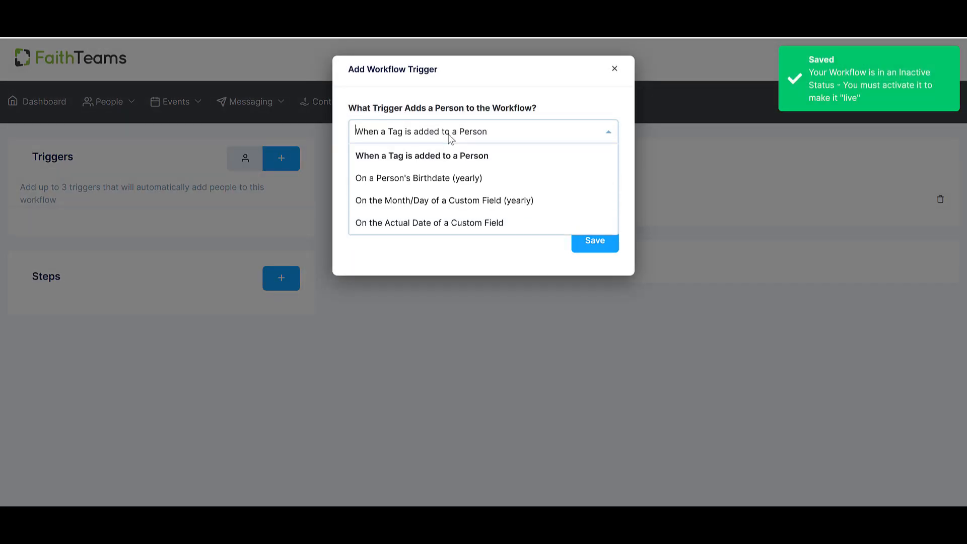
left_click(445, 155)
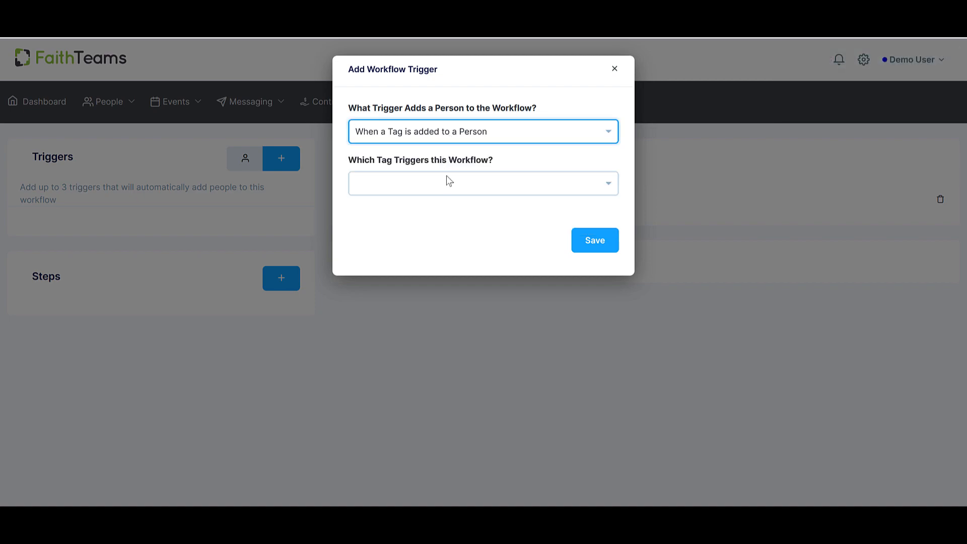
left_click(451, 188)
left_click(399, 213)
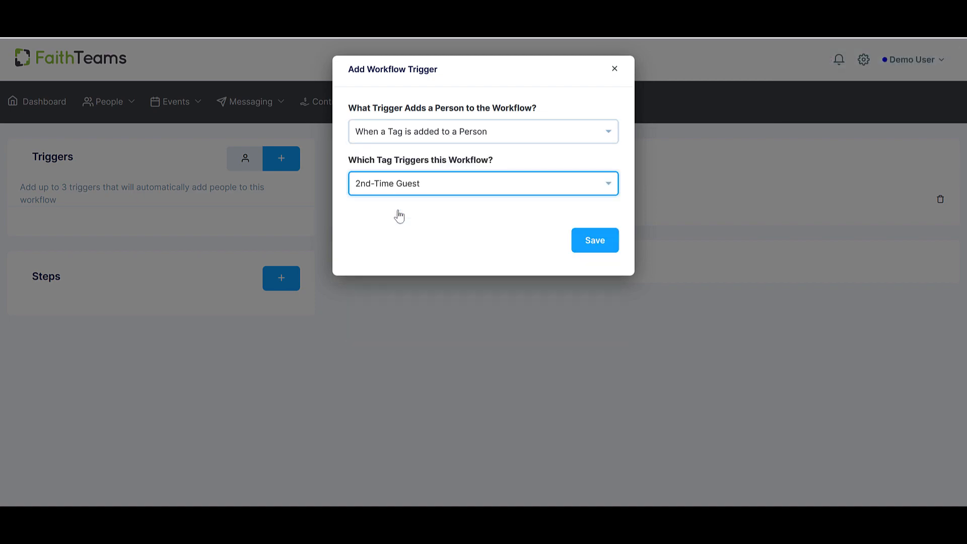
left_click(578, 241)
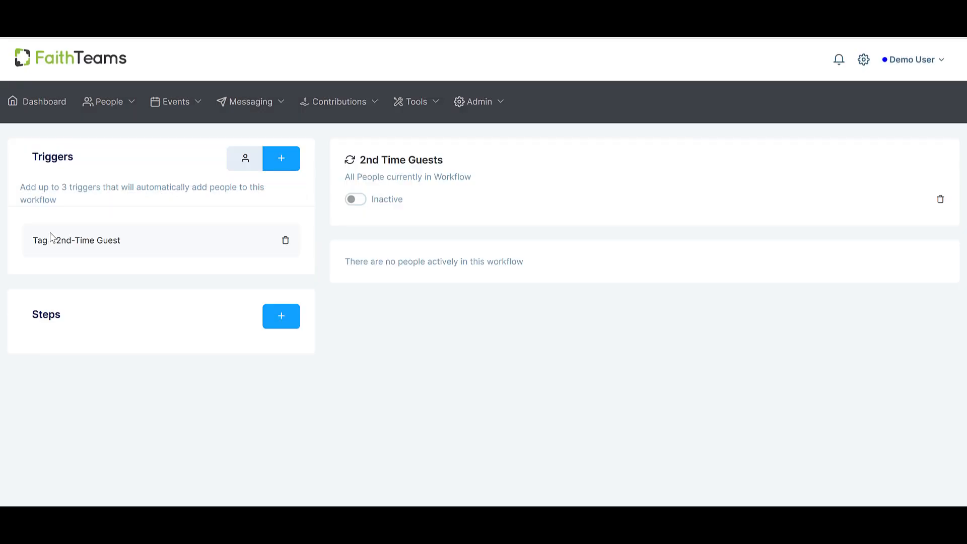
left_click_drag(32, 240, 129, 244)
left_click(169, 270)
Add an Exit Another Workflow step that removes people from the 1st-Time Guests workflow.
left_click(280, 317)
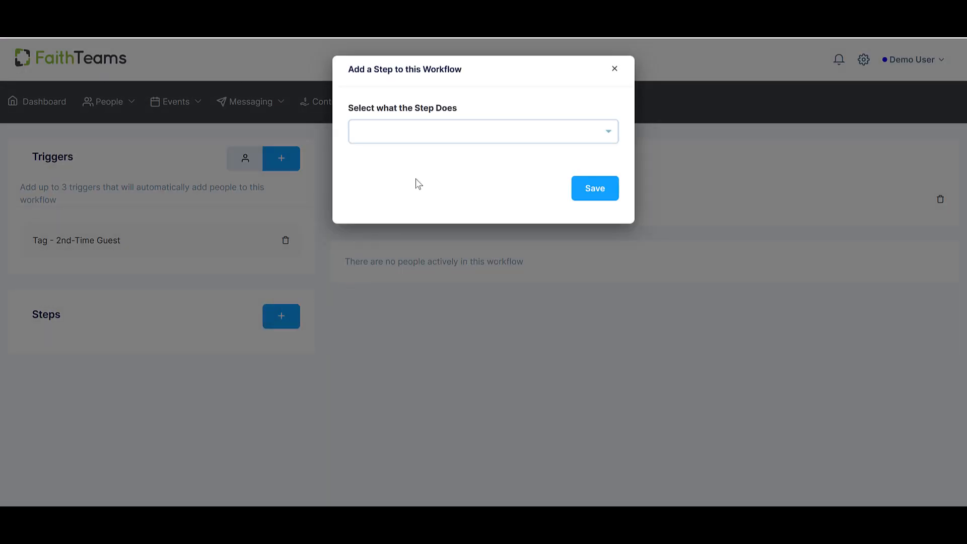
left_click(418, 131)
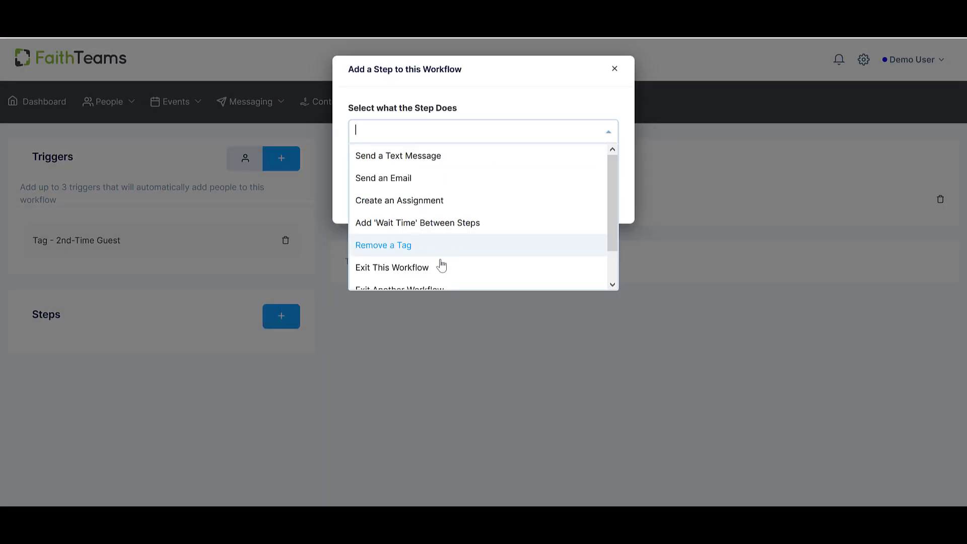
scroll(439, 267, "down", 1)
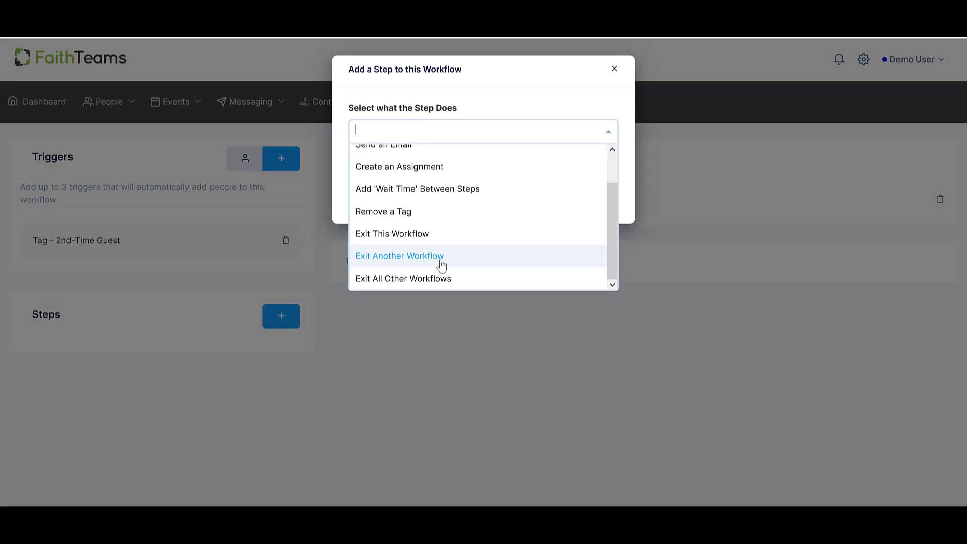
left_click(393, 257)
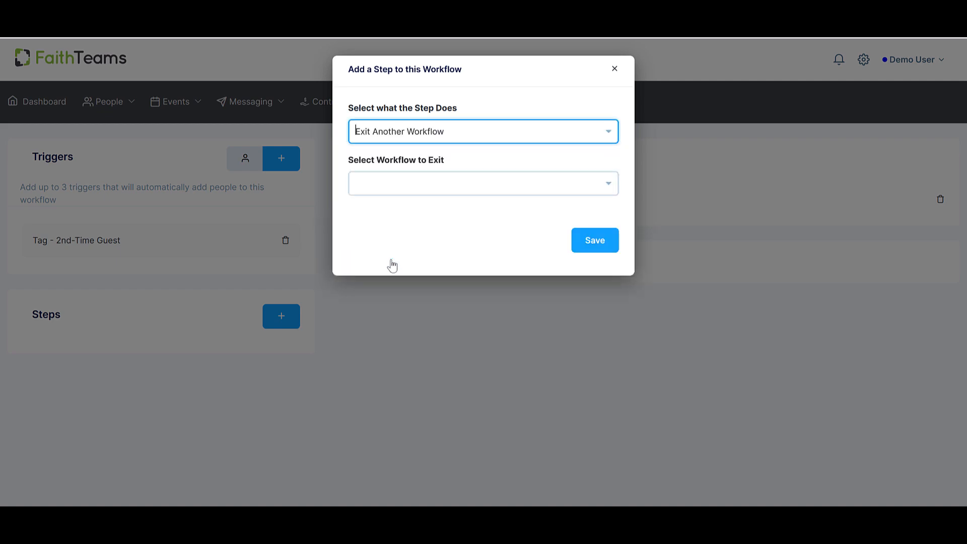
left_click(479, 186)
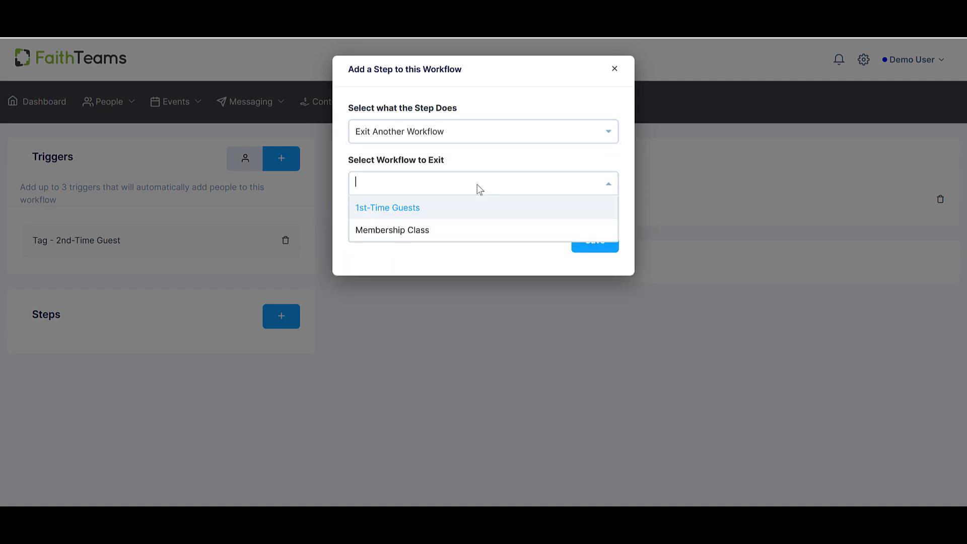
left_click(411, 217)
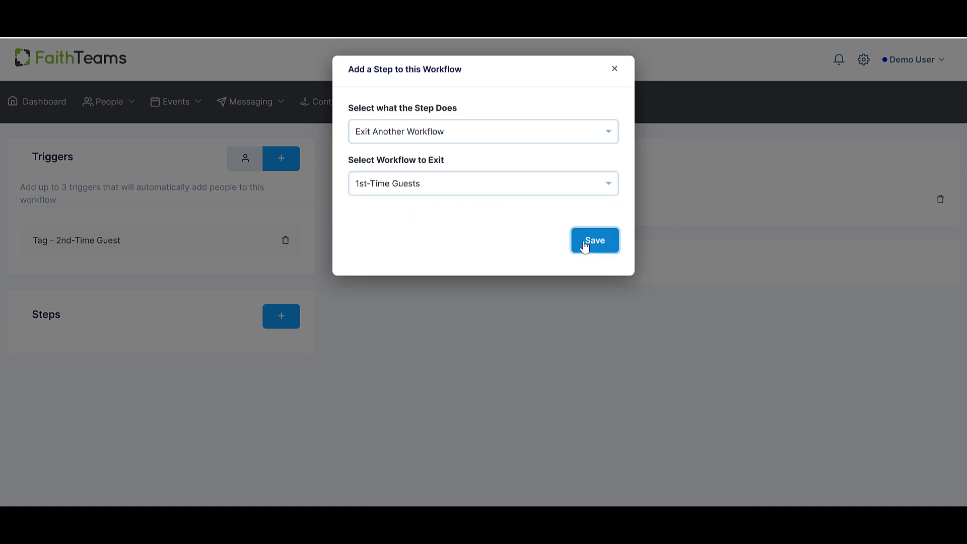
left_click(584, 244)
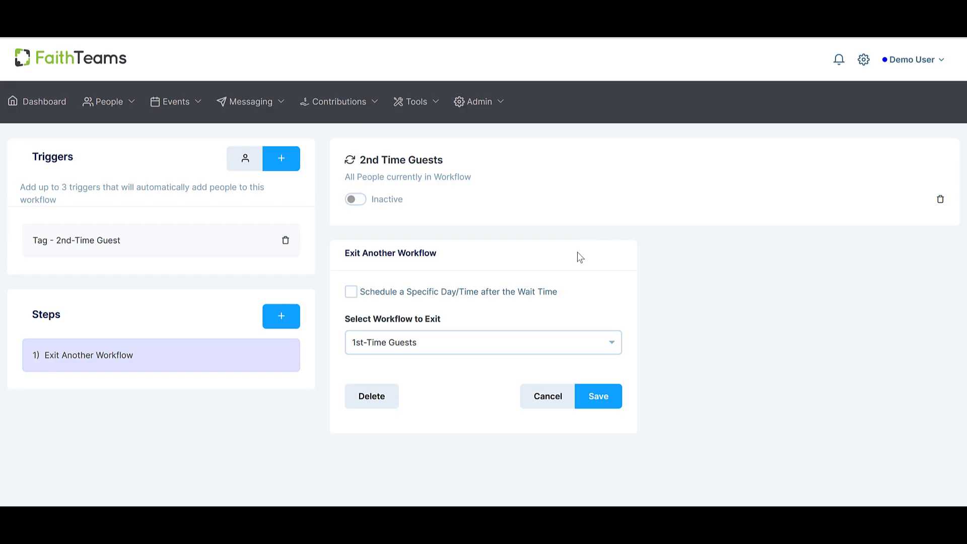